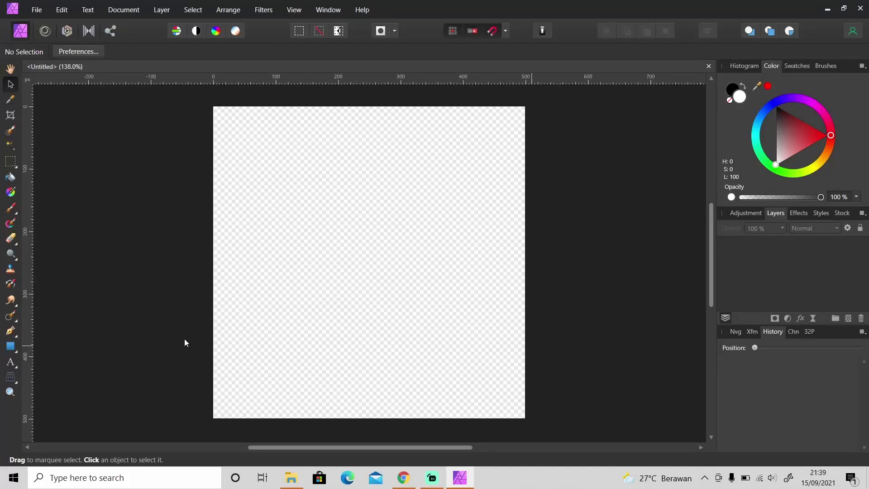
# Look through the folder of river photos, then return to the empty editor canvas.
pyautogui.click(292, 477)
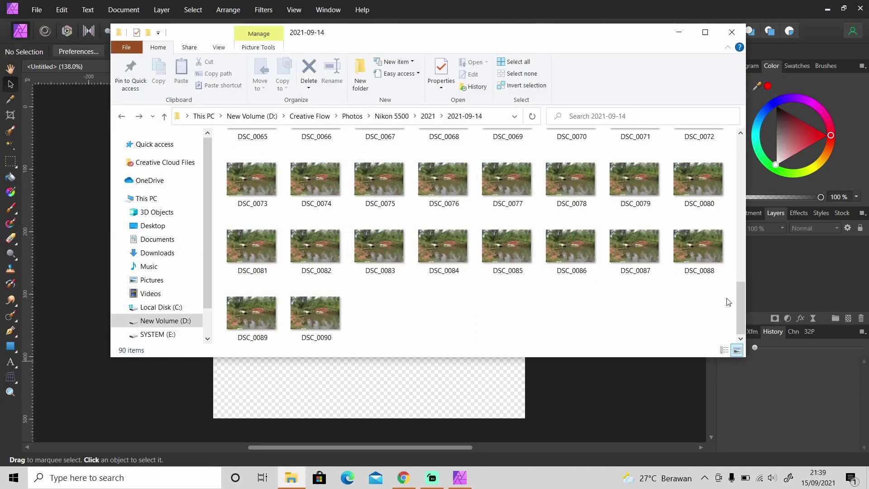
pyautogui.moveTo(740, 306); pyautogui.dragTo(678, 362)
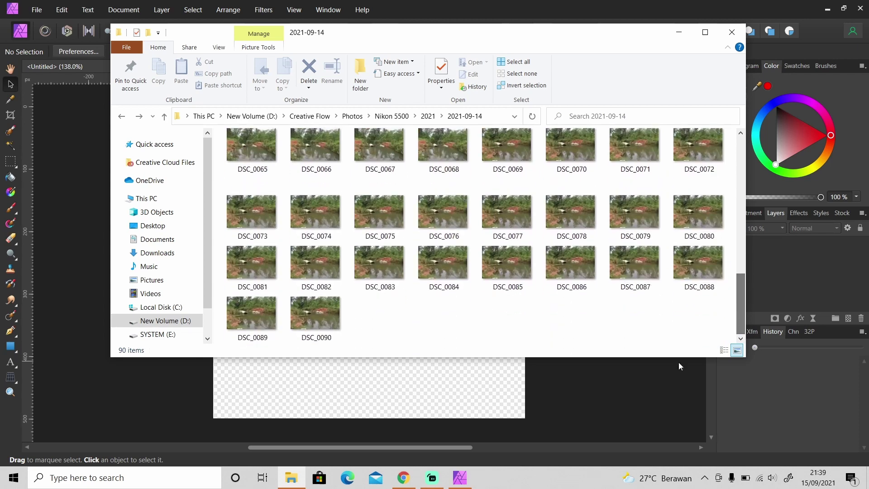
pyautogui.click(666, 380)
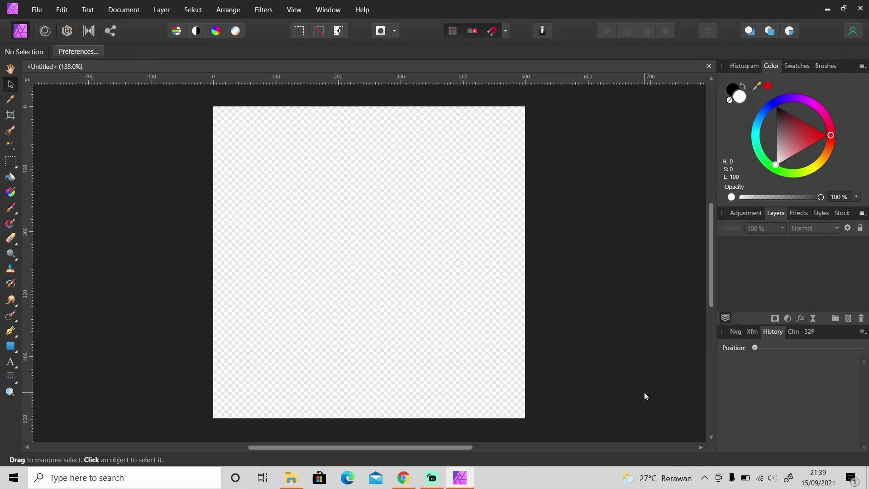
# Start a new stack with DSC_0042 through DSC_0046 added, then select DSC_0042 in the list.
pyautogui.click(38, 10)
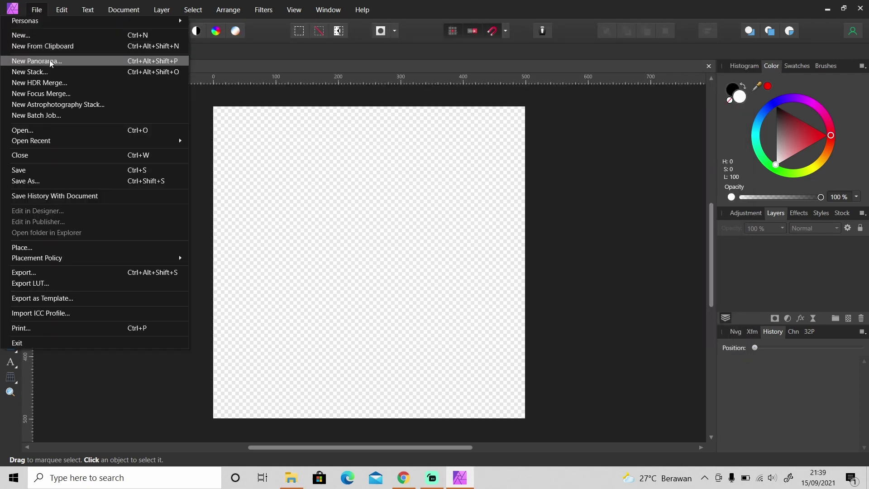
pyautogui.click(45, 71)
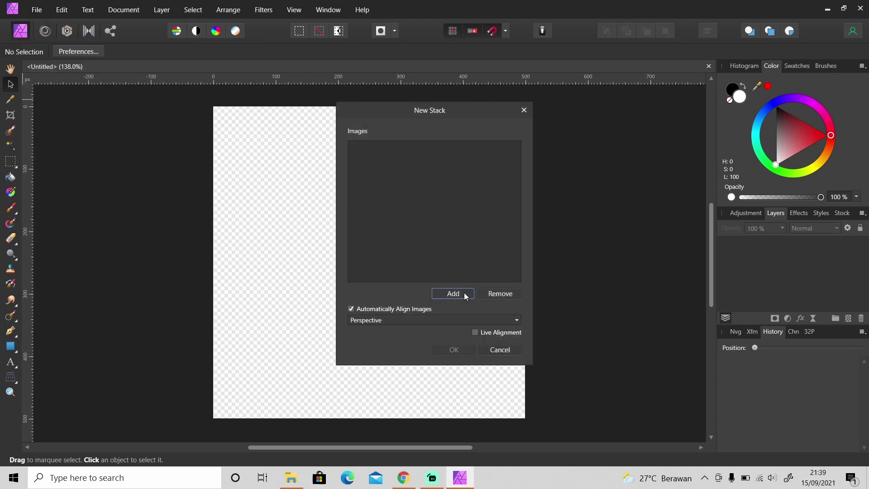
pyautogui.click(460, 294)
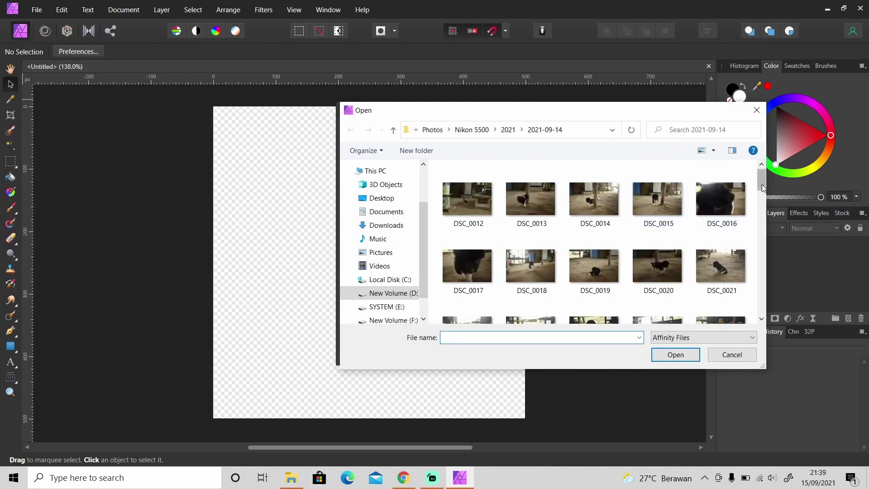
pyautogui.click(763, 221)
pyautogui.click(763, 221)
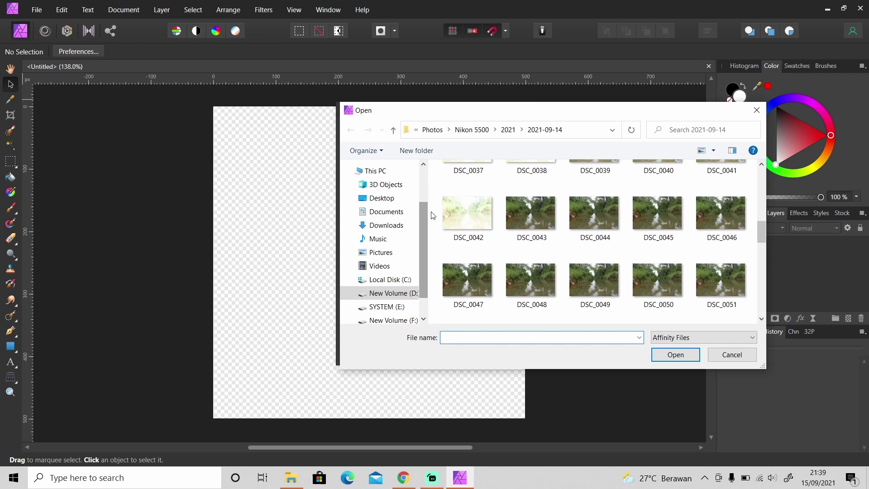
pyautogui.click(456, 218)
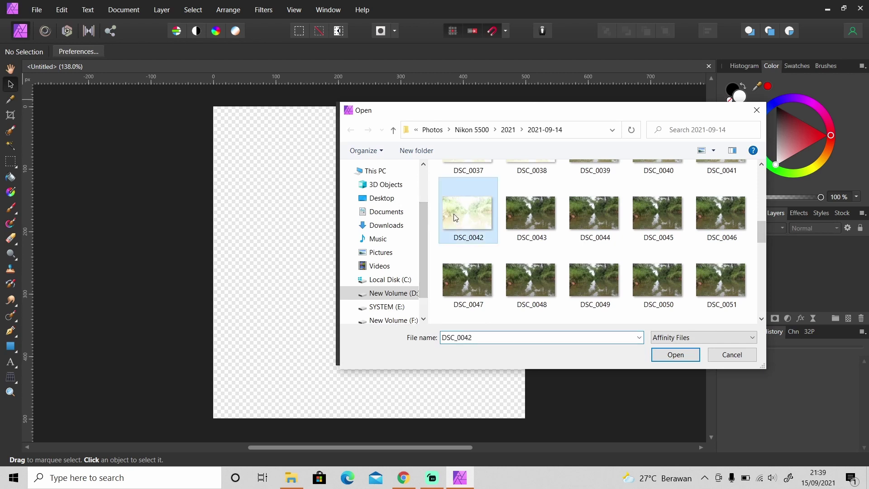
pyautogui.keyDown('shift'); pyautogui.click(733, 235); pyautogui.keyUp('shift')
pyautogui.click(675, 353)
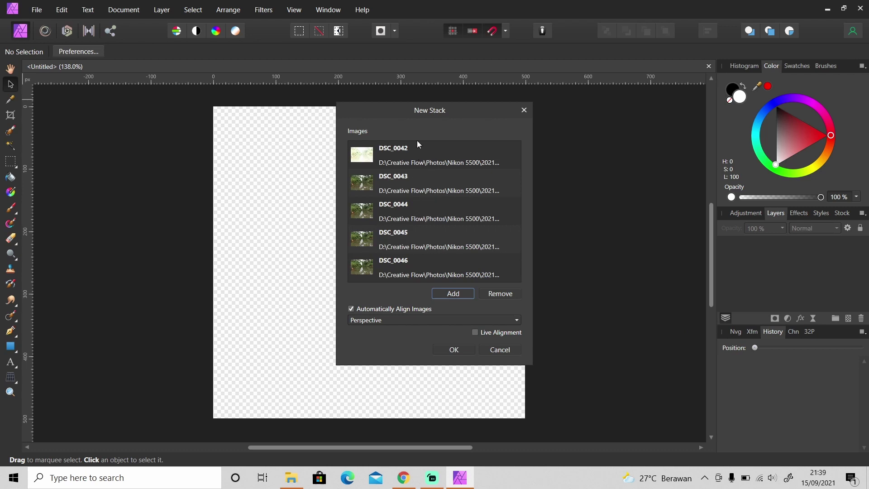
pyautogui.click(415, 148)
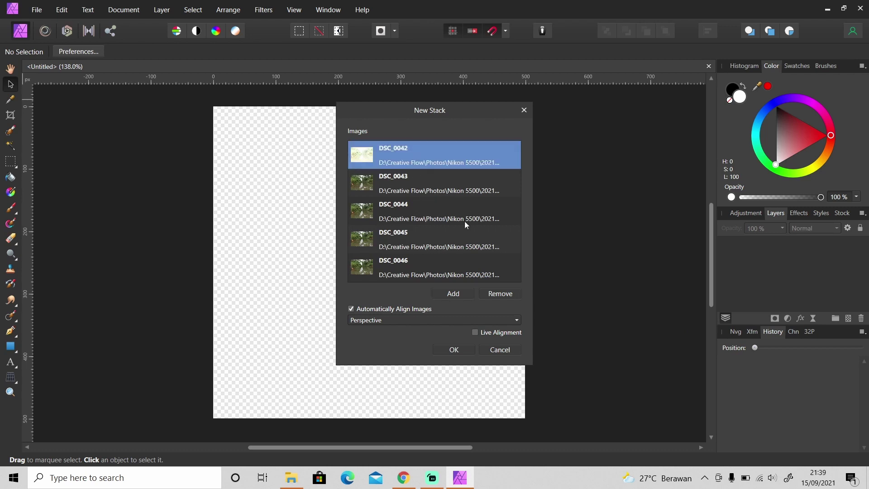
# Remove DSC_0042, keep Perspective alignment, and create the stack from DSC_0043–DSC_0046.
pyautogui.click(501, 295)
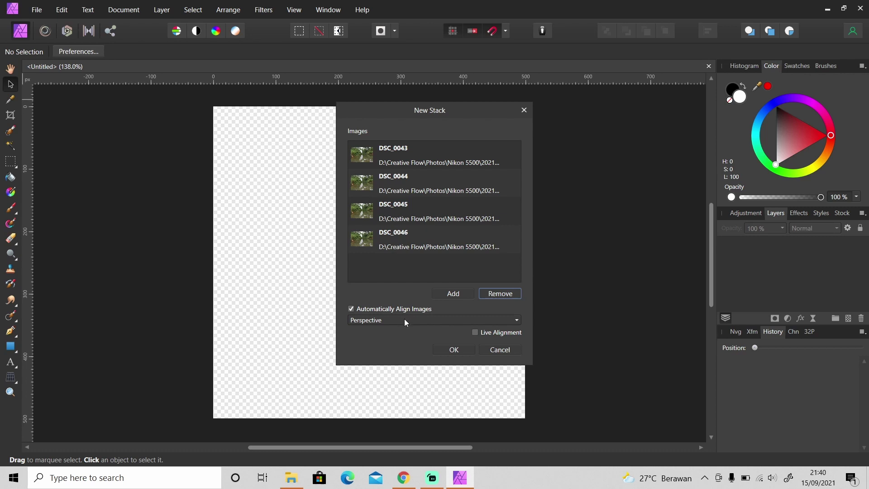
pyautogui.click(392, 320)
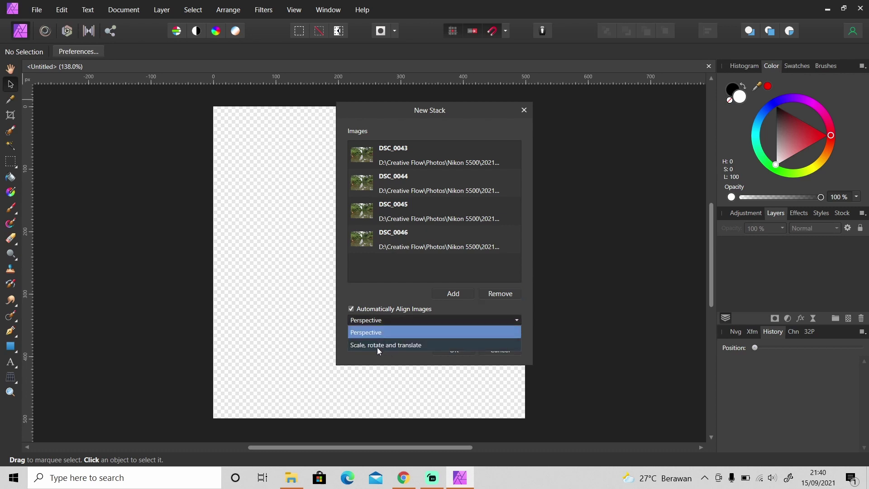
pyautogui.click(406, 292)
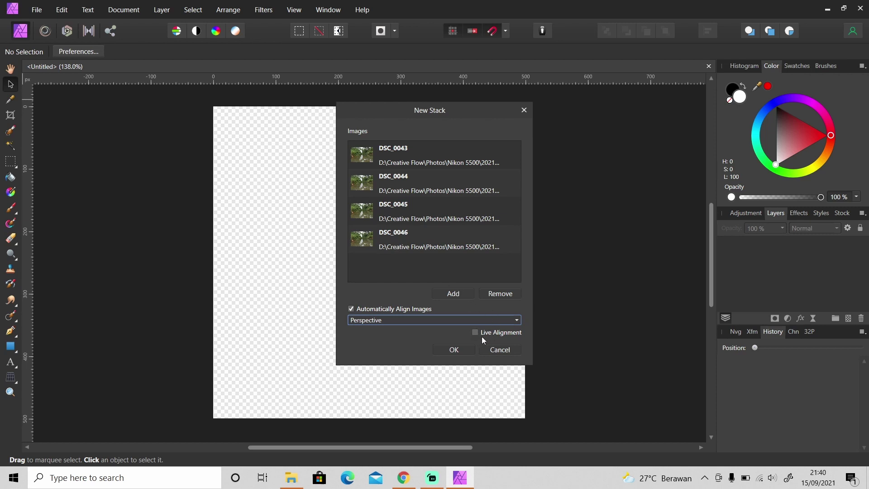
pyautogui.click(458, 350)
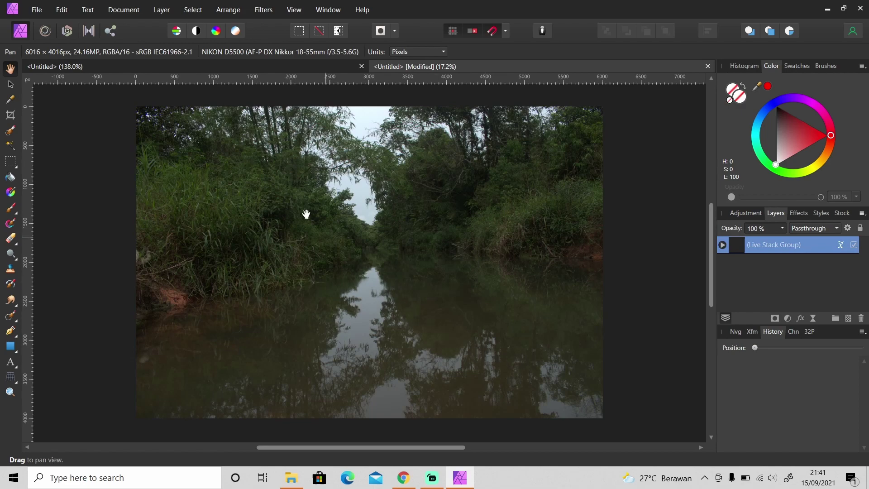
# Create a new stack from DSC_0082–DSC_0090 with Live Alignment ticked.
pyautogui.click(37, 9)
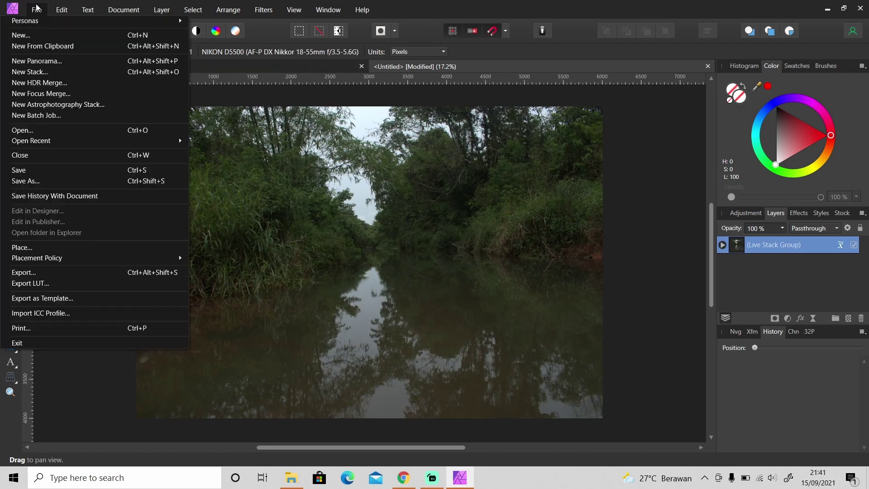
pyautogui.click(47, 71)
pyautogui.click(447, 292)
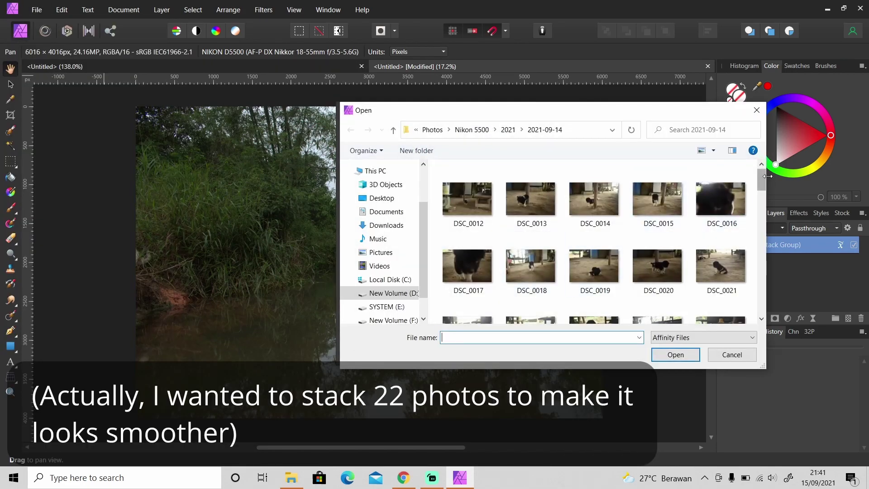
pyautogui.moveTo(761, 181); pyautogui.dragTo(487, 237)
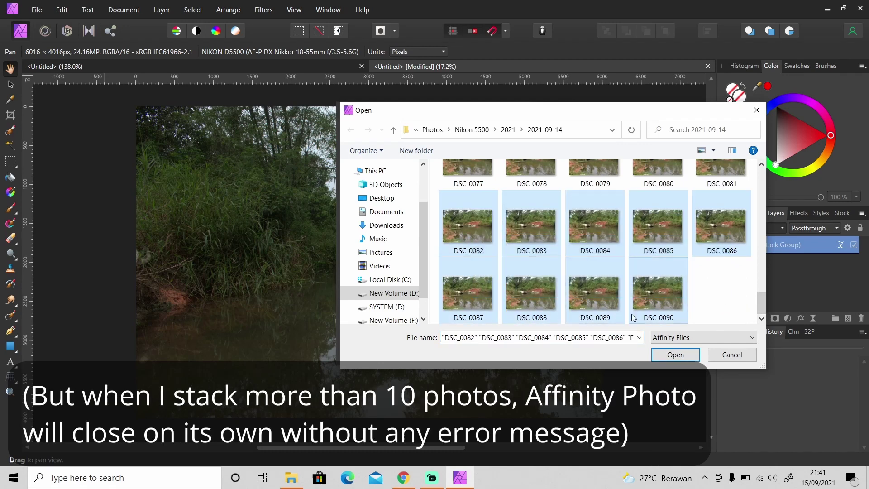
pyautogui.click(673, 355)
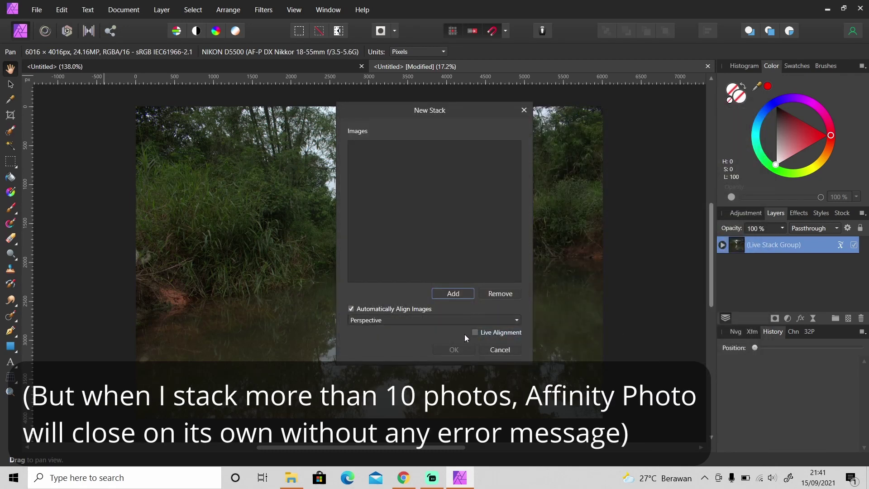
pyautogui.click(492, 332)
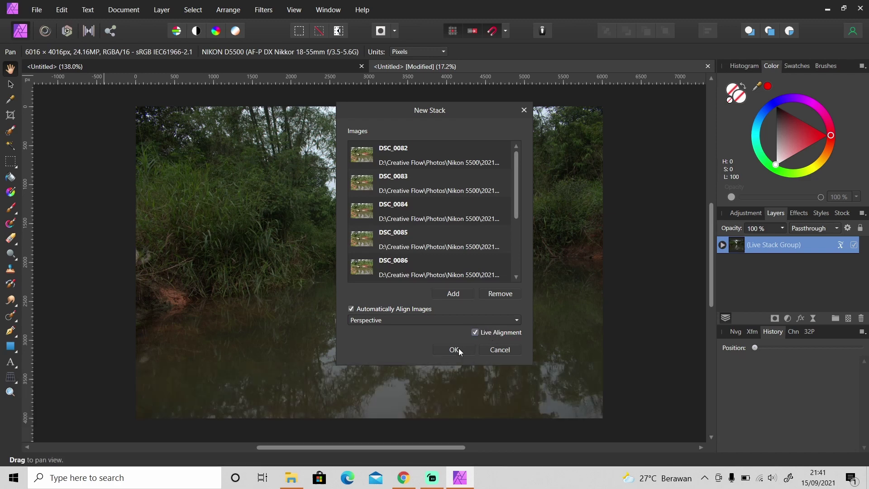
pyautogui.click(457, 349)
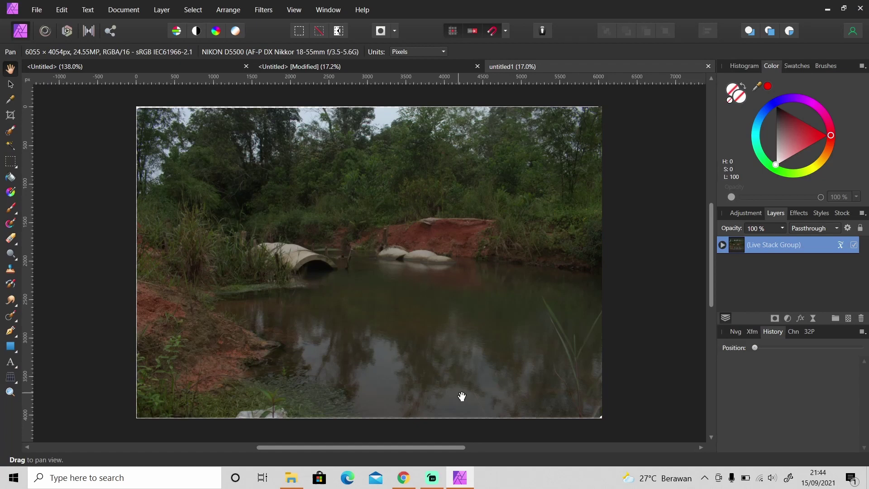
# Compare the first 6016 × 4016 river stack, then go back to the culvert stack.
pyautogui.click(338, 68)
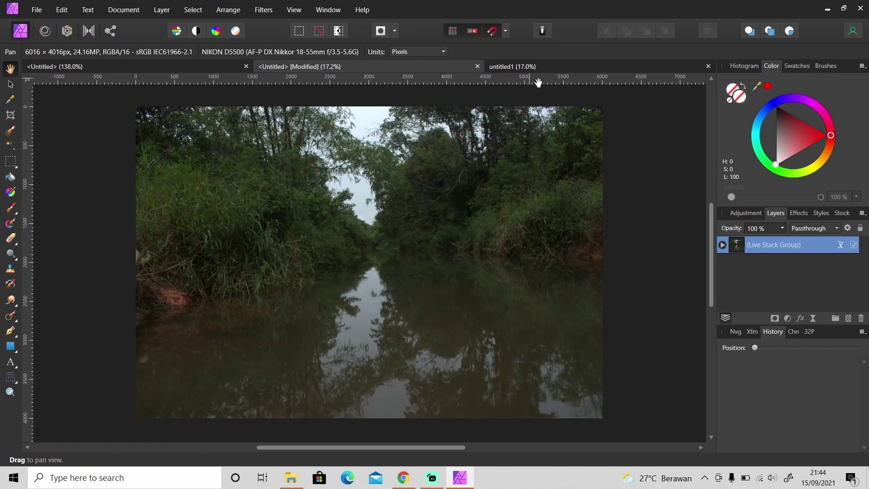
pyautogui.click(548, 67)
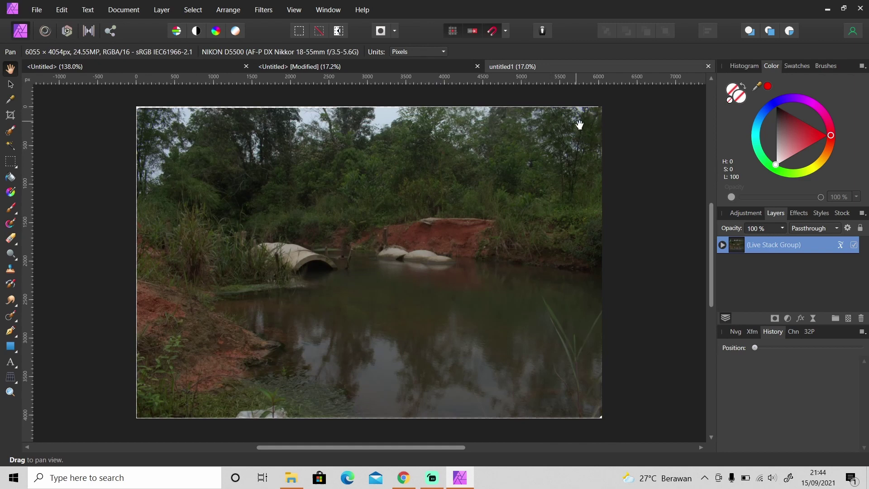
# Slightly rotate the stacked image and nudge it right and up.
pyautogui.press('v')
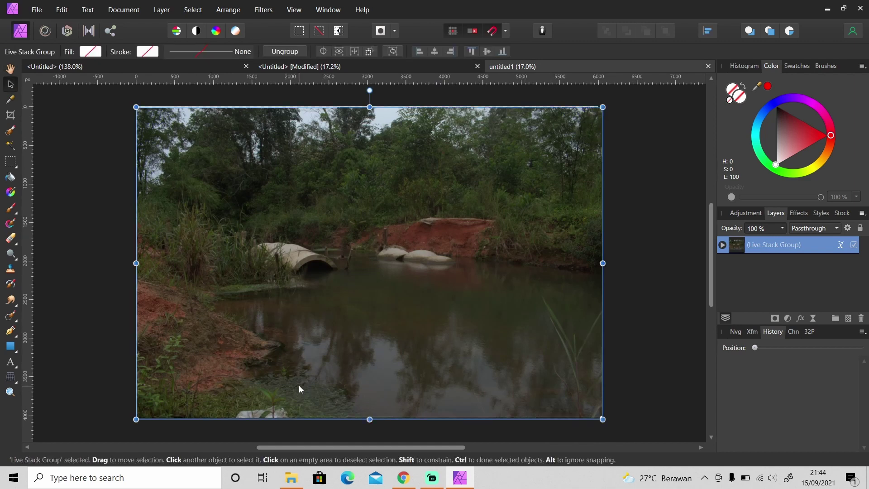
pyautogui.moveTo(134, 429); pyautogui.dragTo(129, 435)
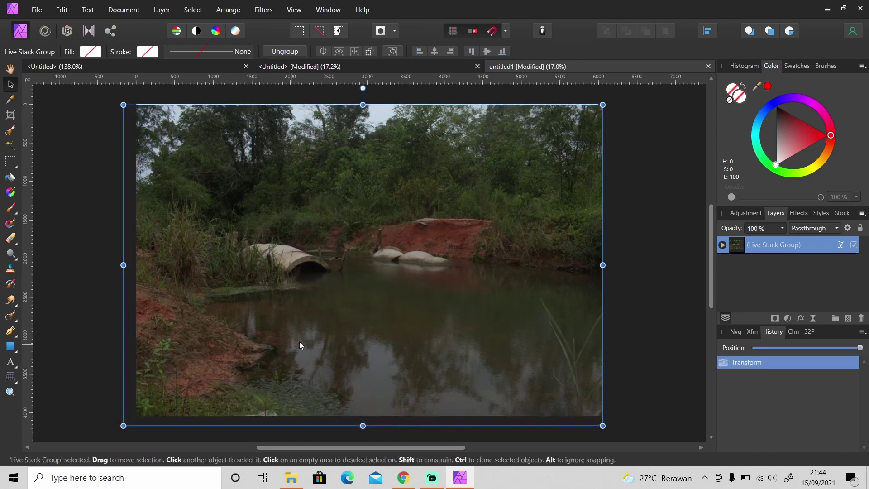
pyautogui.moveTo(329, 324); pyautogui.dragTo(336, 319)
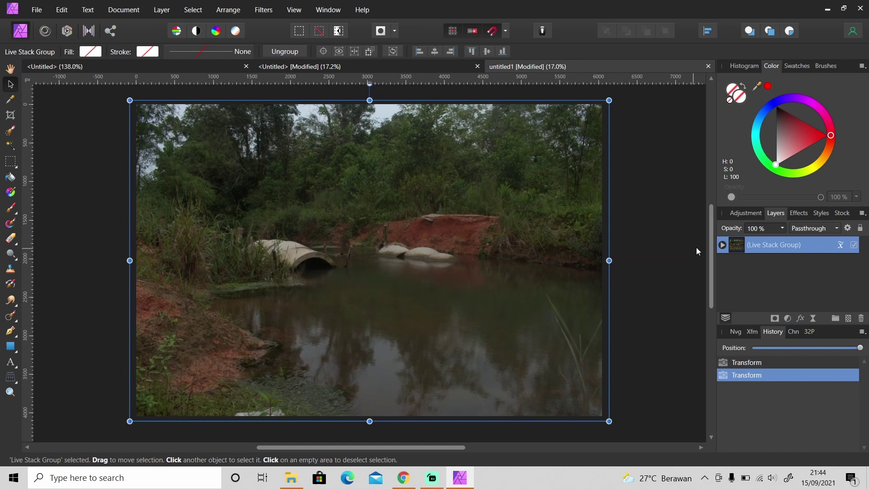
# Toggle visibility of frames DSC_0090.NEF through DSC_0083.NEF, then deselect the layers.
pyautogui.click(723, 244)
pyautogui.moveTo(865, 260)
pyautogui.mouseDown()
pyautogui.moveTo(865, 274)
pyautogui.moveTo(865, 253)
pyautogui.mouseUp()
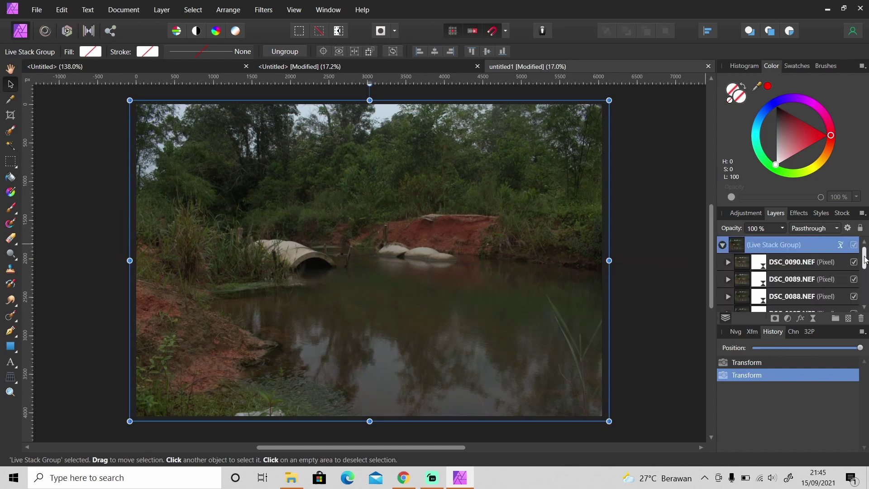
pyautogui.click(822, 261)
pyautogui.scroll(-3, 804, 281)
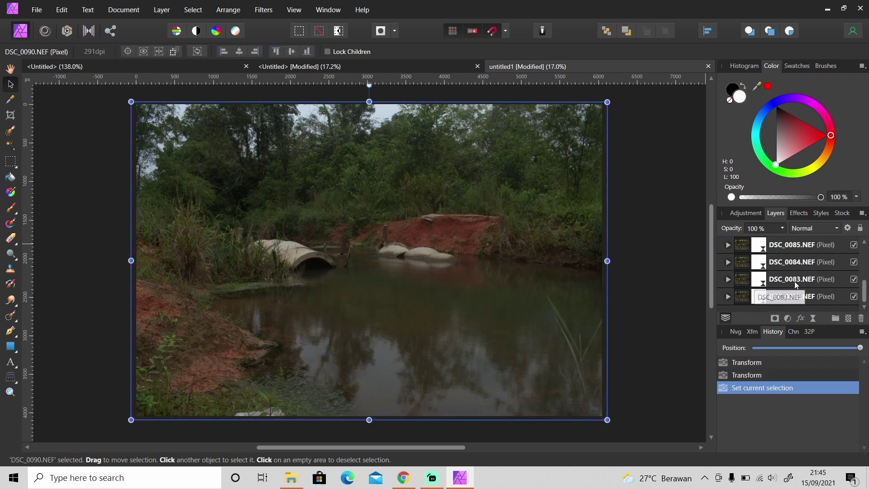
pyautogui.keyDown('shift'); pyautogui.click(812, 281); pyautogui.keyUp('shift')
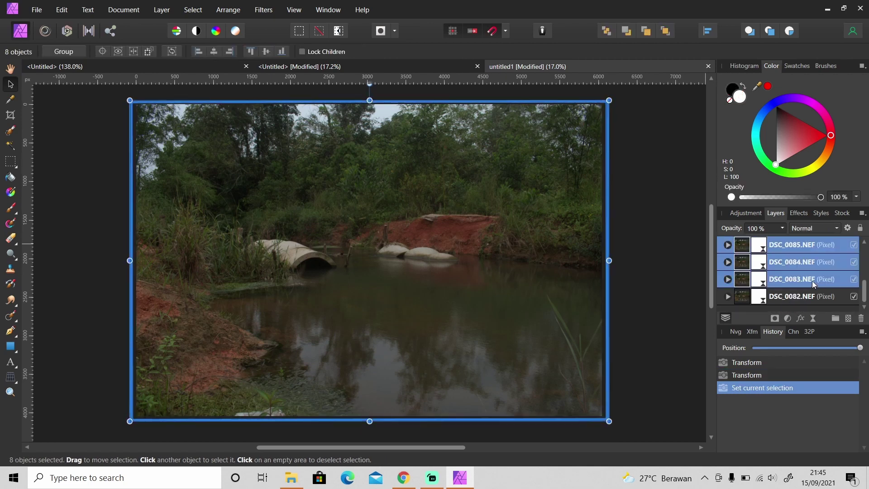
pyautogui.click(854, 284)
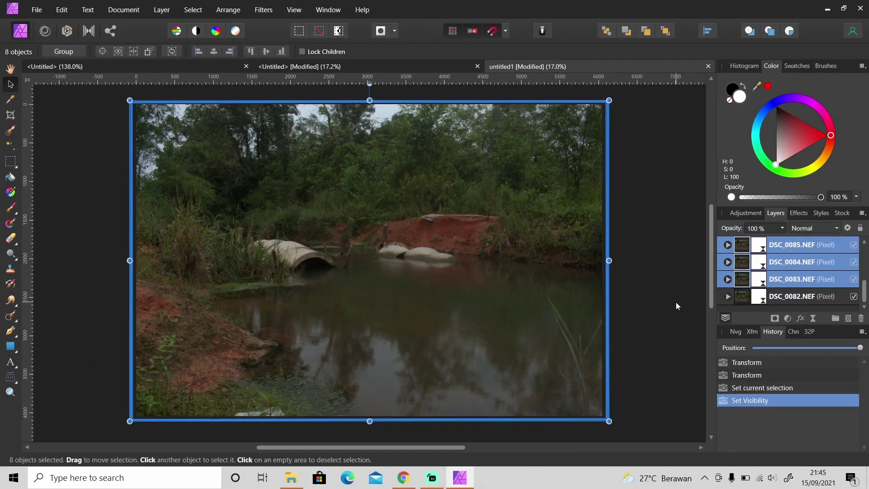
pyautogui.click(677, 306)
# Collapse the Live Stack Group and switch its operator from Median to Mean.
pyautogui.moveTo(864, 290); pyautogui.dragTo(865, 266)
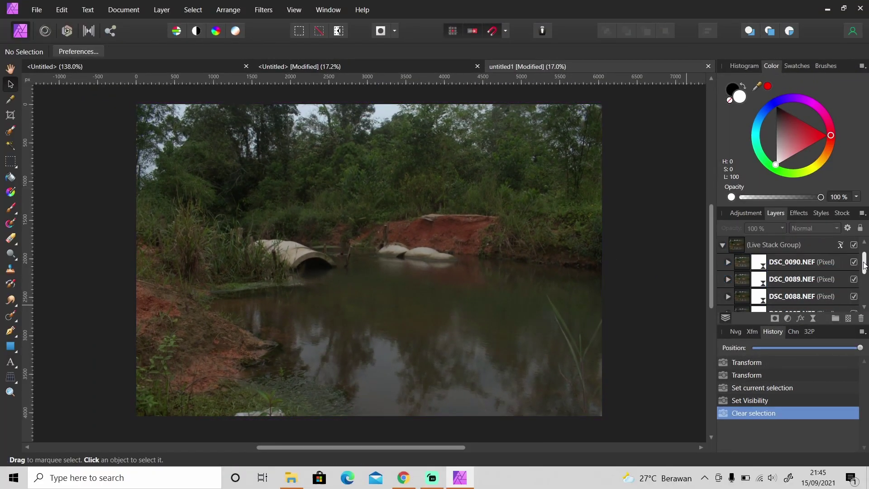
pyautogui.click(722, 245)
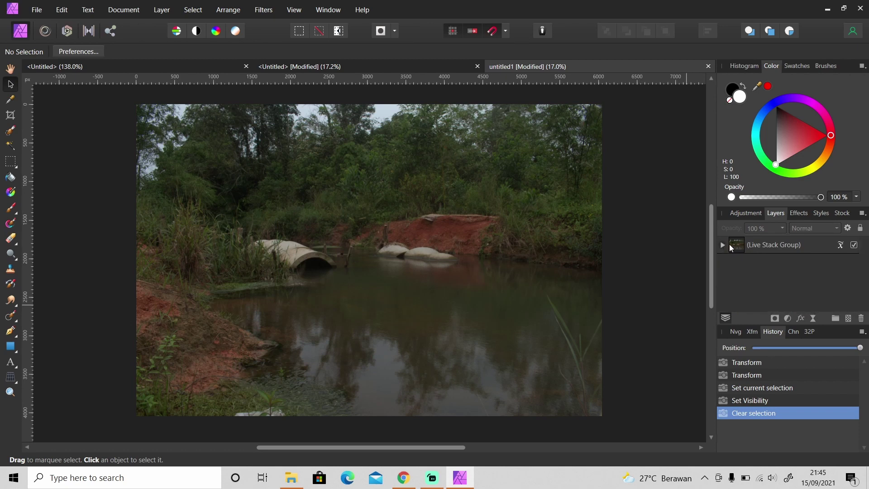
pyautogui.click(841, 244)
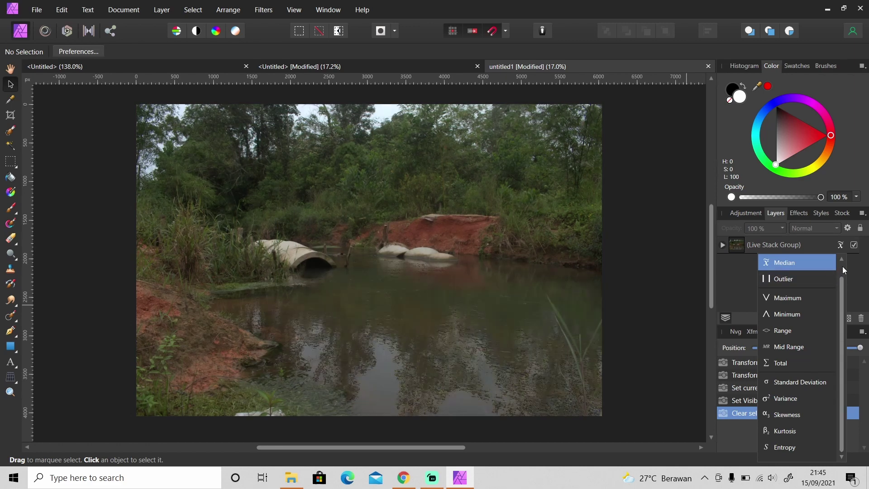
pyautogui.scroll(1, 843, 269)
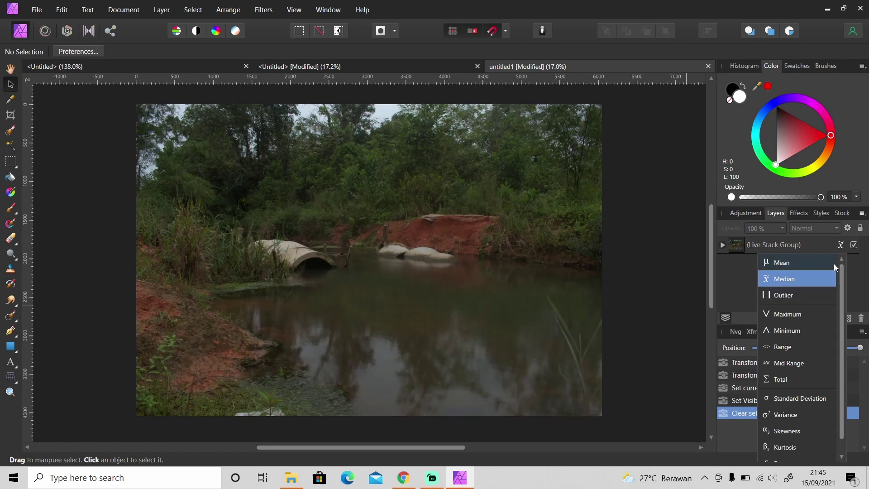
pyautogui.click(807, 262)
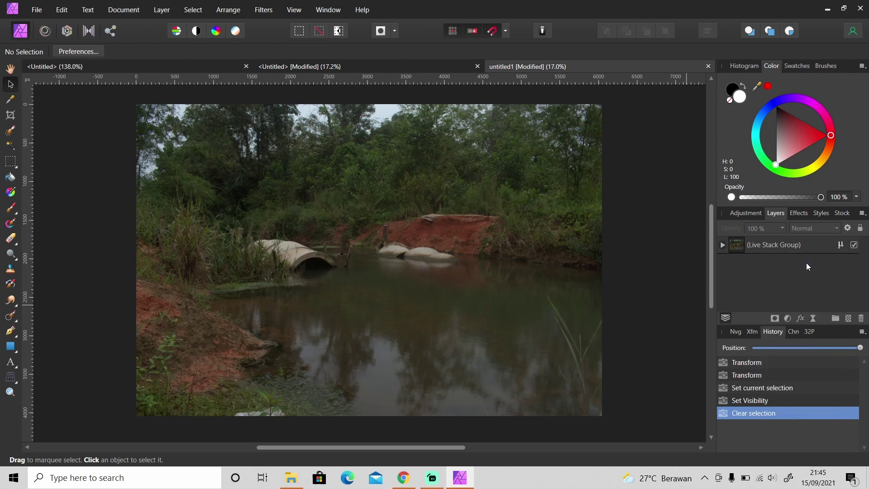
# Read the Image stacks help page in Chrome, then switch back to Affinity Photo.
pyautogui.click(403, 478)
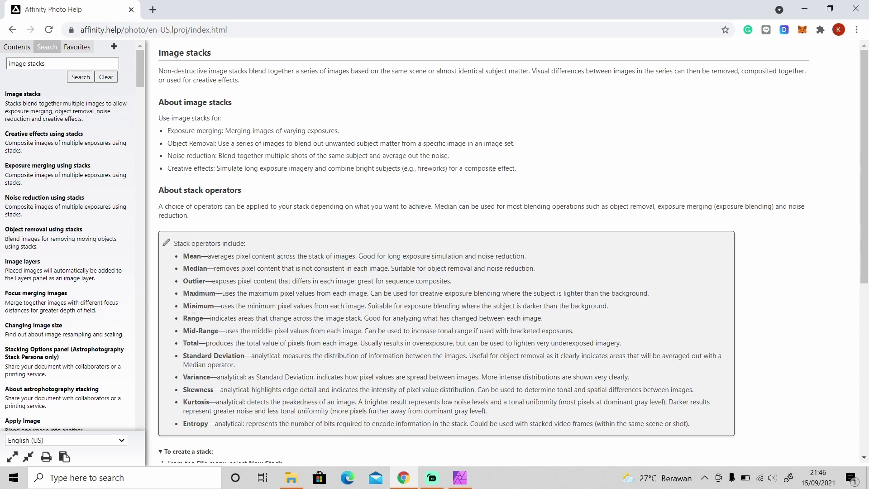
pyautogui.click(460, 478)
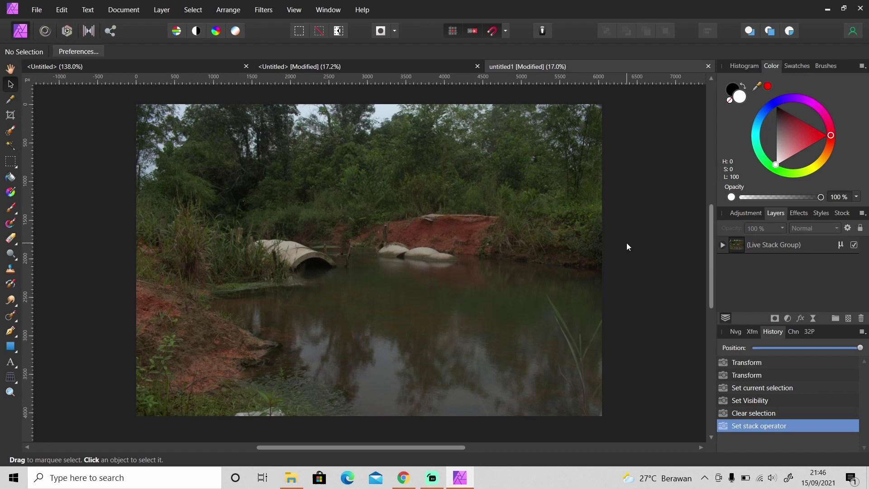
# Select the Live Stack Group, dismiss the pixel-layer warning, and Merge Visible with Ctrl+Shift+Alt+E.
pyautogui.click(775, 246)
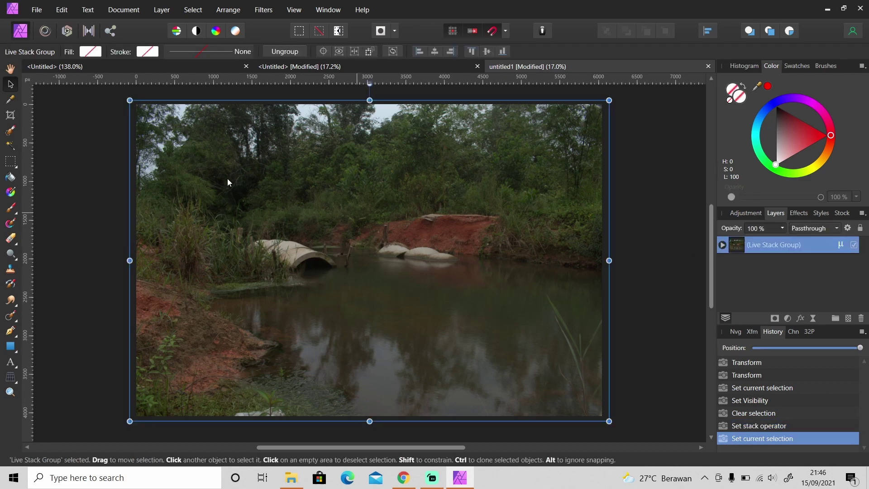
pyautogui.click(67, 30)
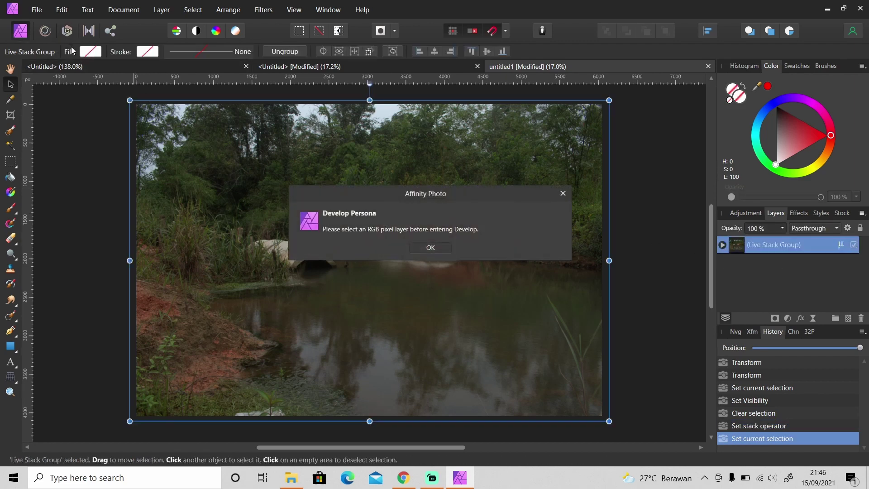
pyautogui.click(442, 248)
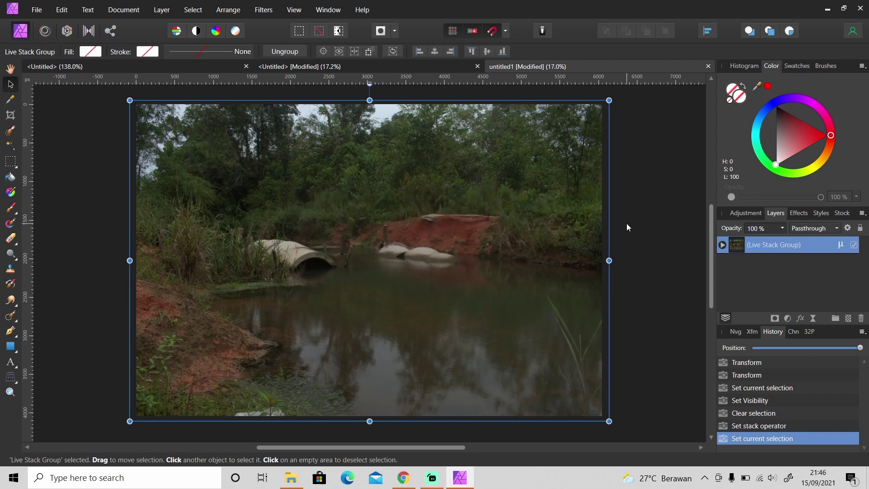
pyautogui.hotkey('ctrl', 'shift', 'alt', 'e')
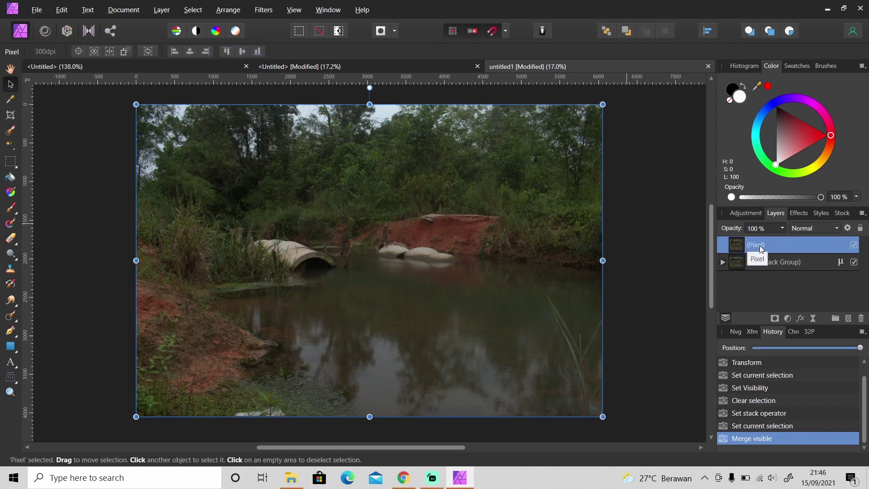
# Open the merged layer in Develop Persona and enable Shadows & Highlights.
pyautogui.click(67, 31)
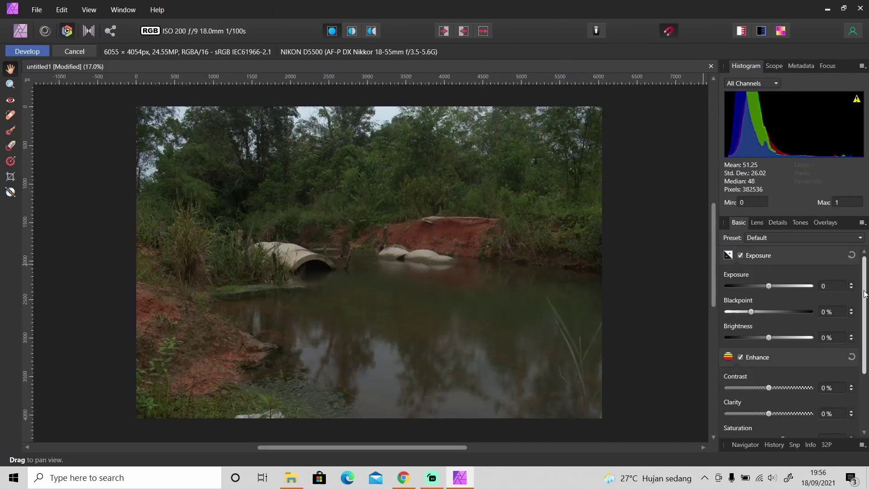
pyautogui.scroll(-4, 800, 421)
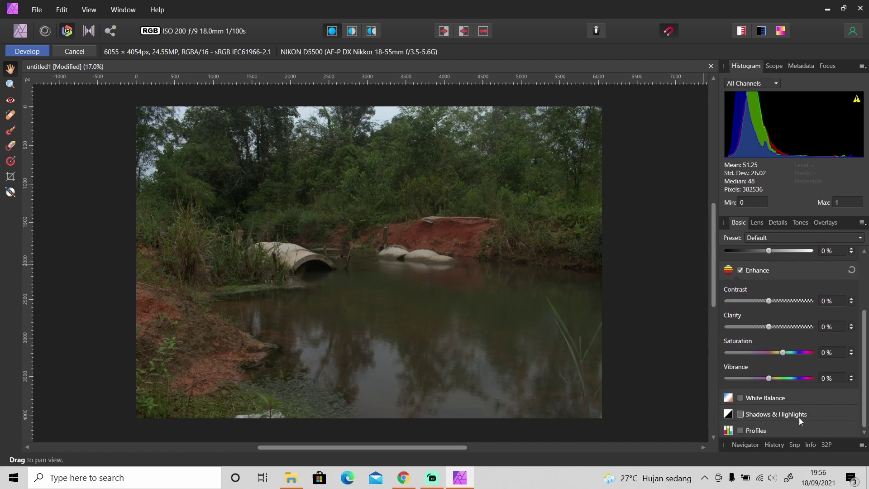
pyautogui.click(741, 415)
pyautogui.scroll(-2, 769, 399)
pyautogui.moveTo(769, 385); pyautogui.dragTo(743, 410)
# Set Temperature to 12%, Contrast 7%, Brightness 10% and Clarity -43%.
pyautogui.click(766, 339)
pyautogui.moveTo(769, 367); pyautogui.dragTo(764, 395)
pyautogui.moveTo(862, 365); pyautogui.dragTo(862, 309)
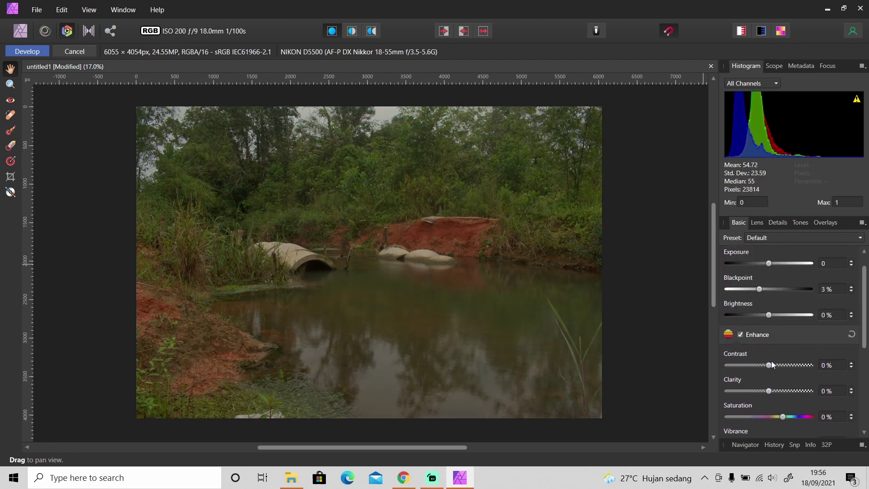
pyautogui.moveTo(773, 365); pyautogui.dragTo(775, 365)
pyautogui.moveTo(768, 315); pyautogui.dragTo(785, 315)
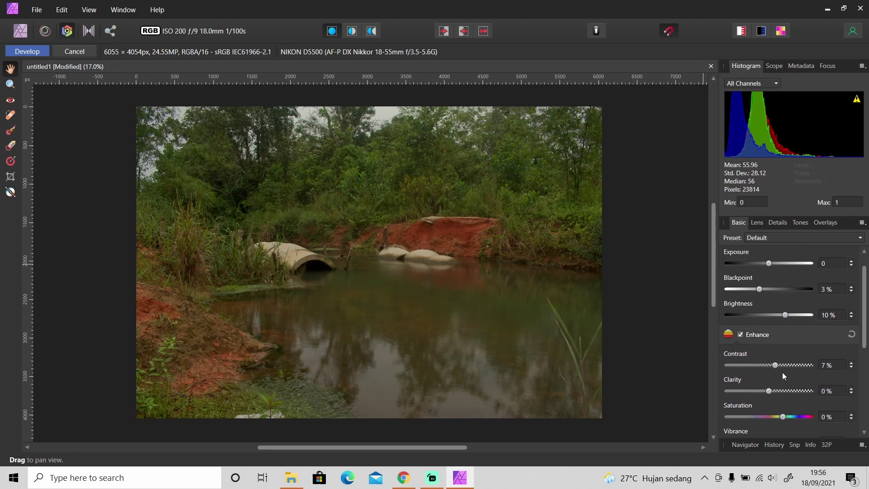
pyautogui.moveTo(769, 390); pyautogui.dragTo(776, 346)
# Add a tone curve that lifts the image and darkens the shadows.
pyautogui.scroll(-3, 781, 362)
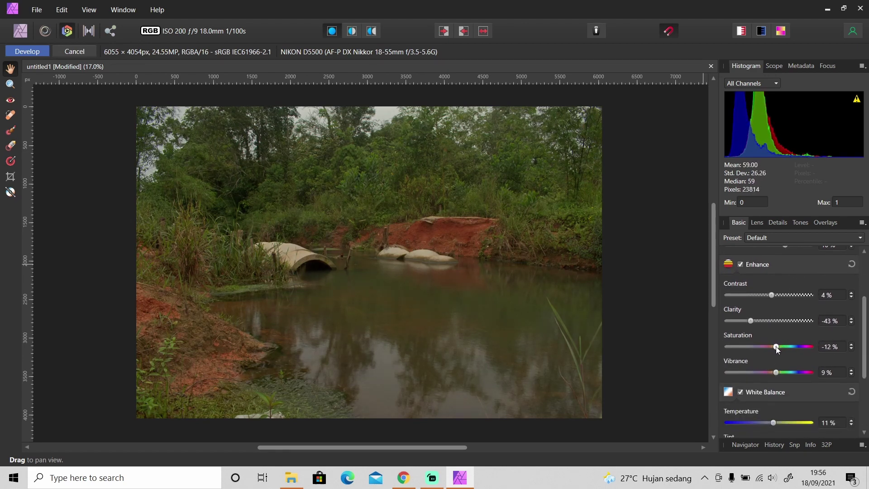
pyautogui.click(800, 222)
pyautogui.click(755, 255)
pyautogui.moveTo(820, 307); pyautogui.dragTo(818, 304)
pyautogui.moveTo(757, 371); pyautogui.dragTo(756, 374)
# Enable Split Toning and adjust its settings.
pyautogui.scroll(-1, 762, 431)
pyautogui.click(762, 431)
pyautogui.scroll(-3, 762, 407)
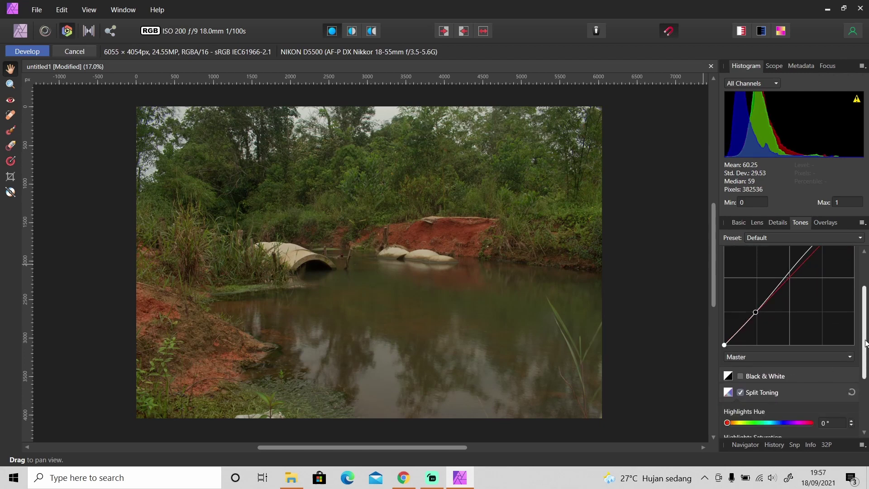
pyautogui.moveTo(728, 401); pyautogui.dragTo(753, 381)
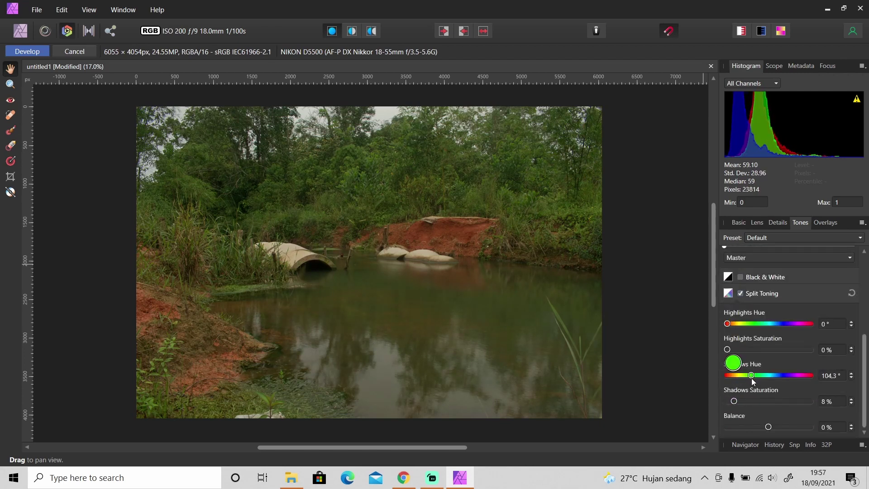
# Fine-tune the basic adjustments, lowering Contrast to 2% and raising Brightness to 13%.
pyautogui.click(739, 223)
pyautogui.scroll(3, 756, 290)
pyautogui.moveTo(754, 276); pyautogui.dragTo(756, 276)
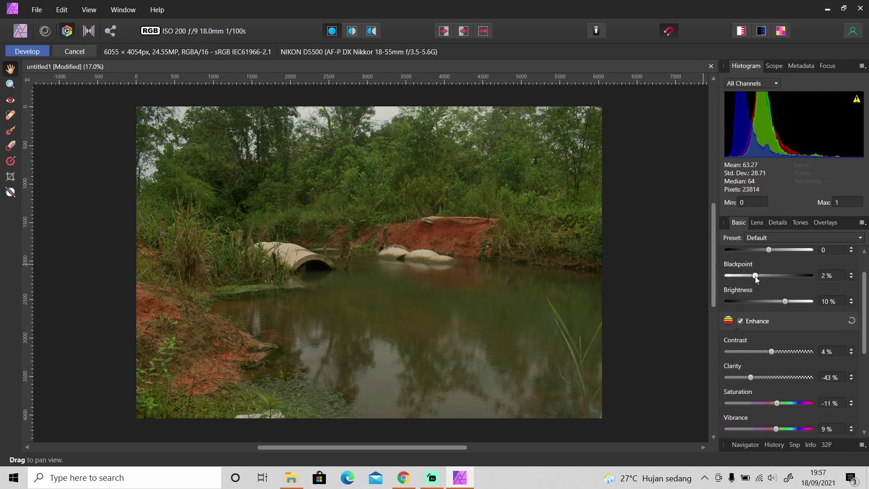
pyautogui.moveTo(772, 352); pyautogui.dragTo(771, 352)
pyautogui.moveTo(785, 301); pyautogui.dragTo(791, 302)
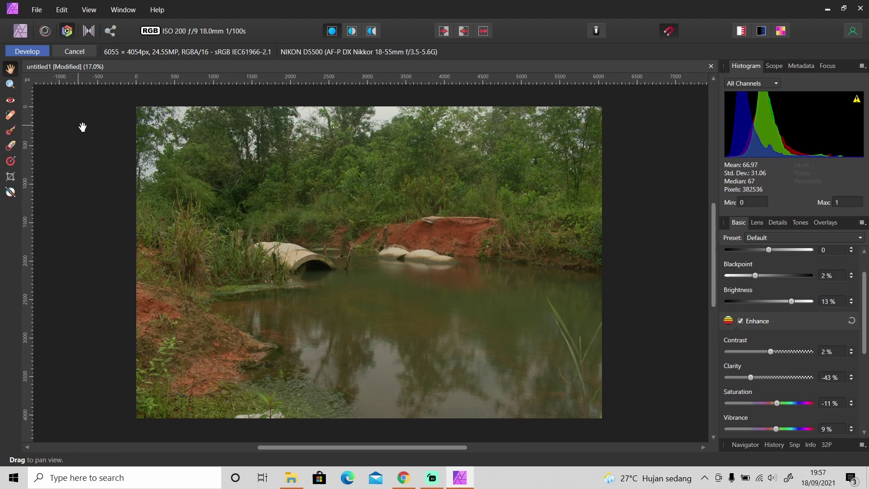
# Shift the split-toning Shadows Hue to 66.9° and apply the development.
pyautogui.click(799, 223)
pyautogui.moveTo(752, 373); pyautogui.dragTo(733, 400)
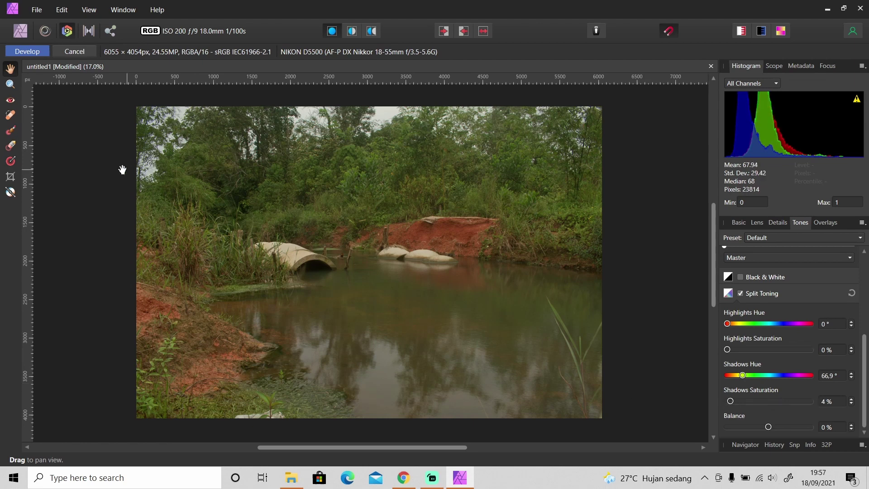
pyautogui.press('Return')
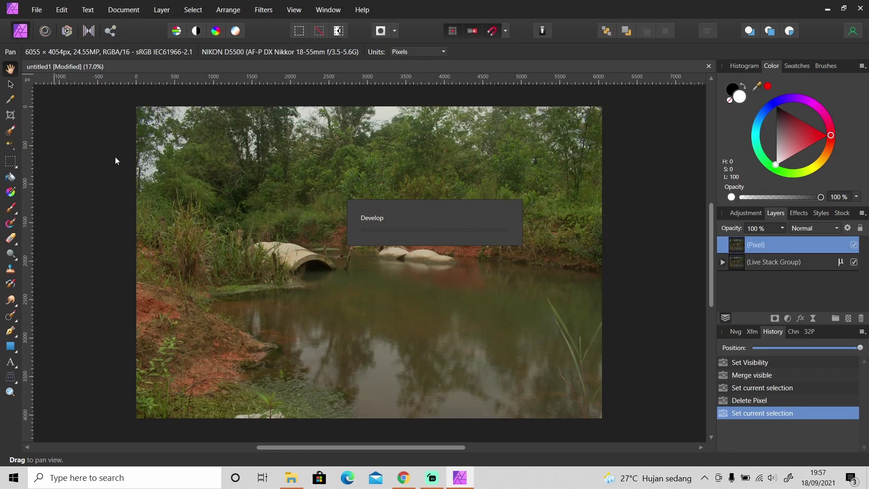